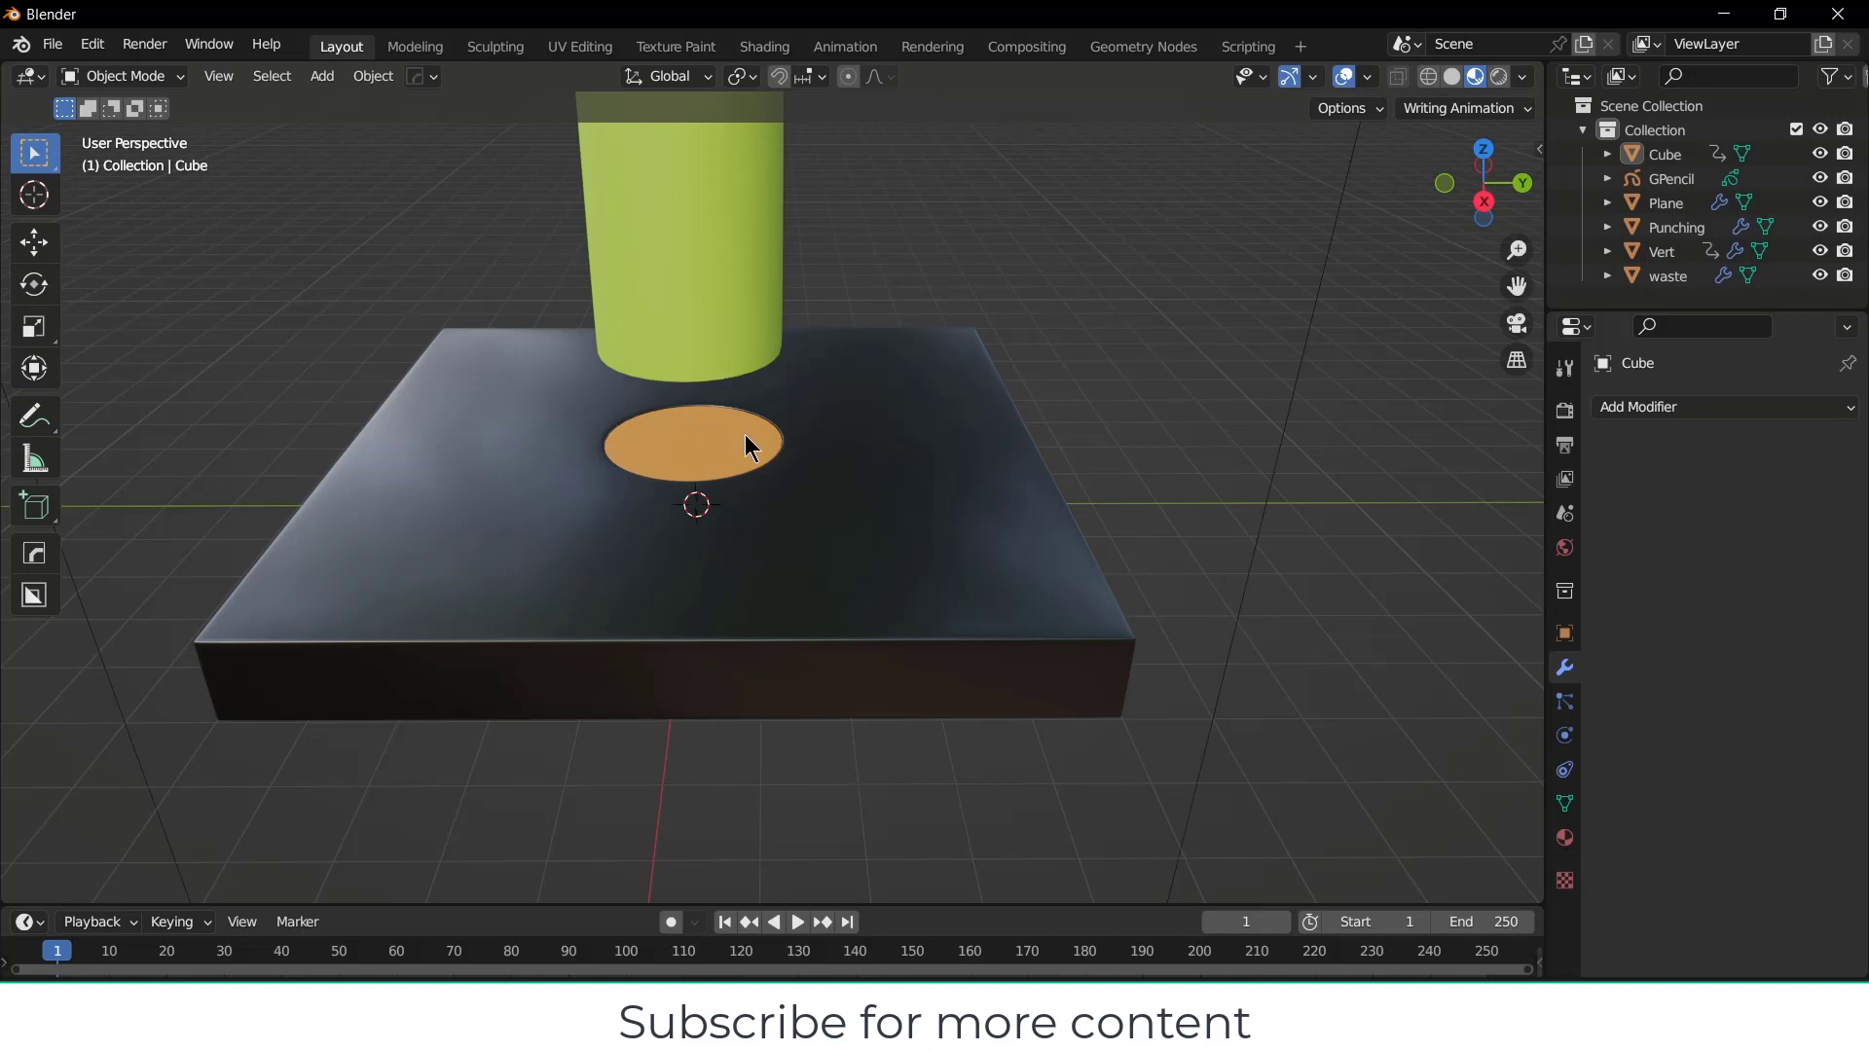
{"action": "scroll", "coordinate": [750, 441], "scroll_direction": "up", "scroll_amount": 2}
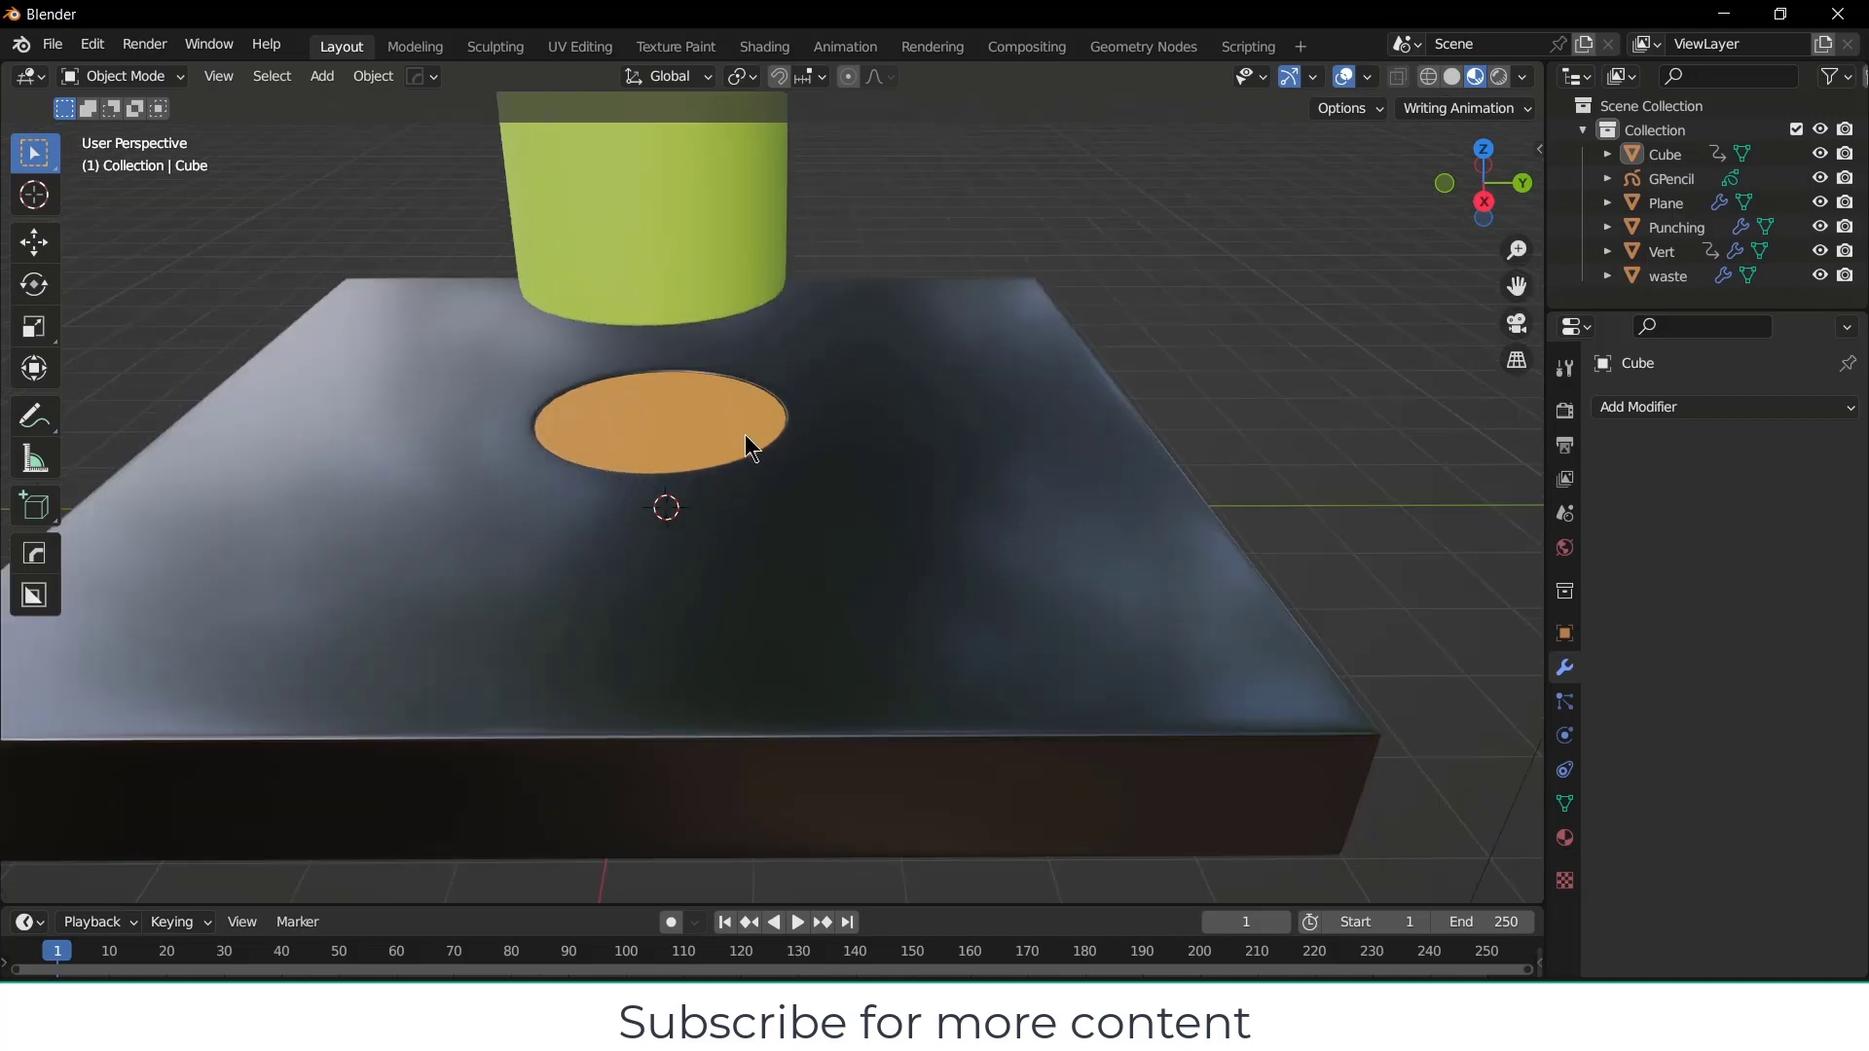
Step: Play the punching animation and stop it at frame 72 with the blue ring around the disc
{"action": "left_click", "coordinate": [796, 922]}
{"action": "scroll", "coordinate": [740, 411], "scroll_direction": "up", "scroll_amount": 3}
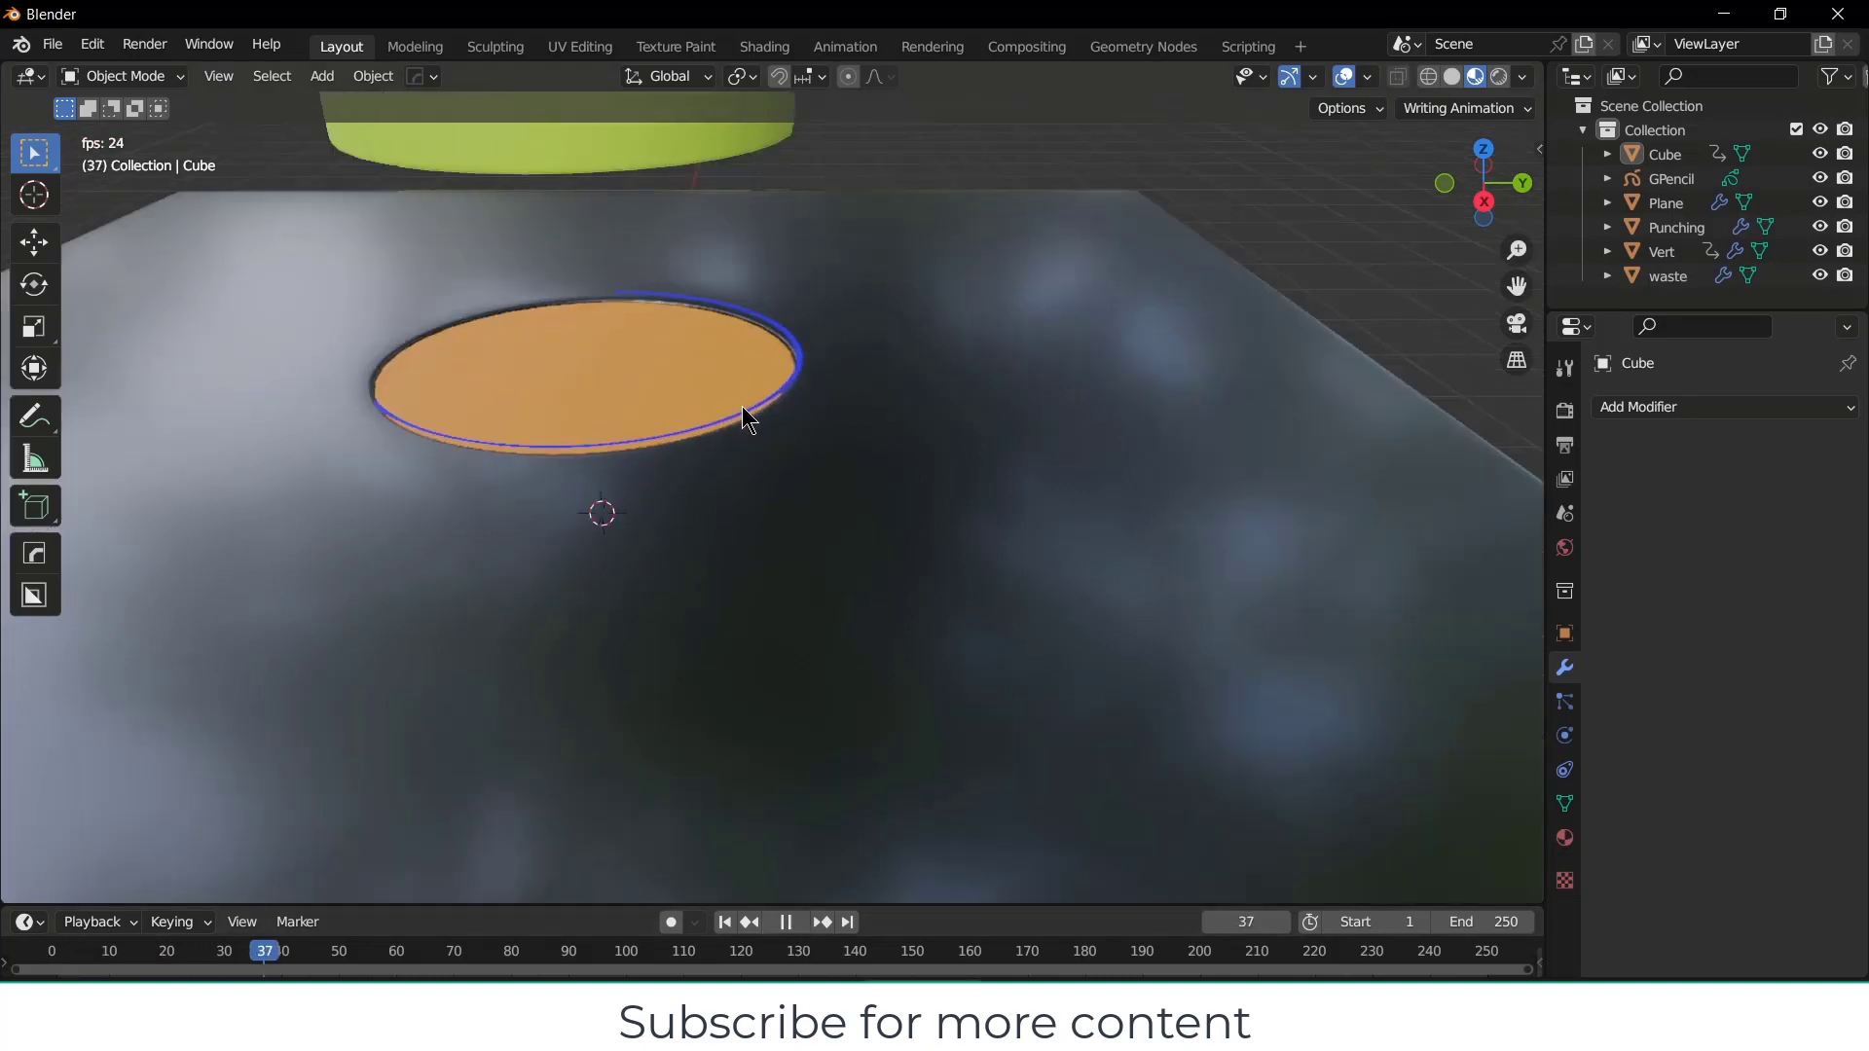
{"action": "left_click", "coordinate": [787, 924]}
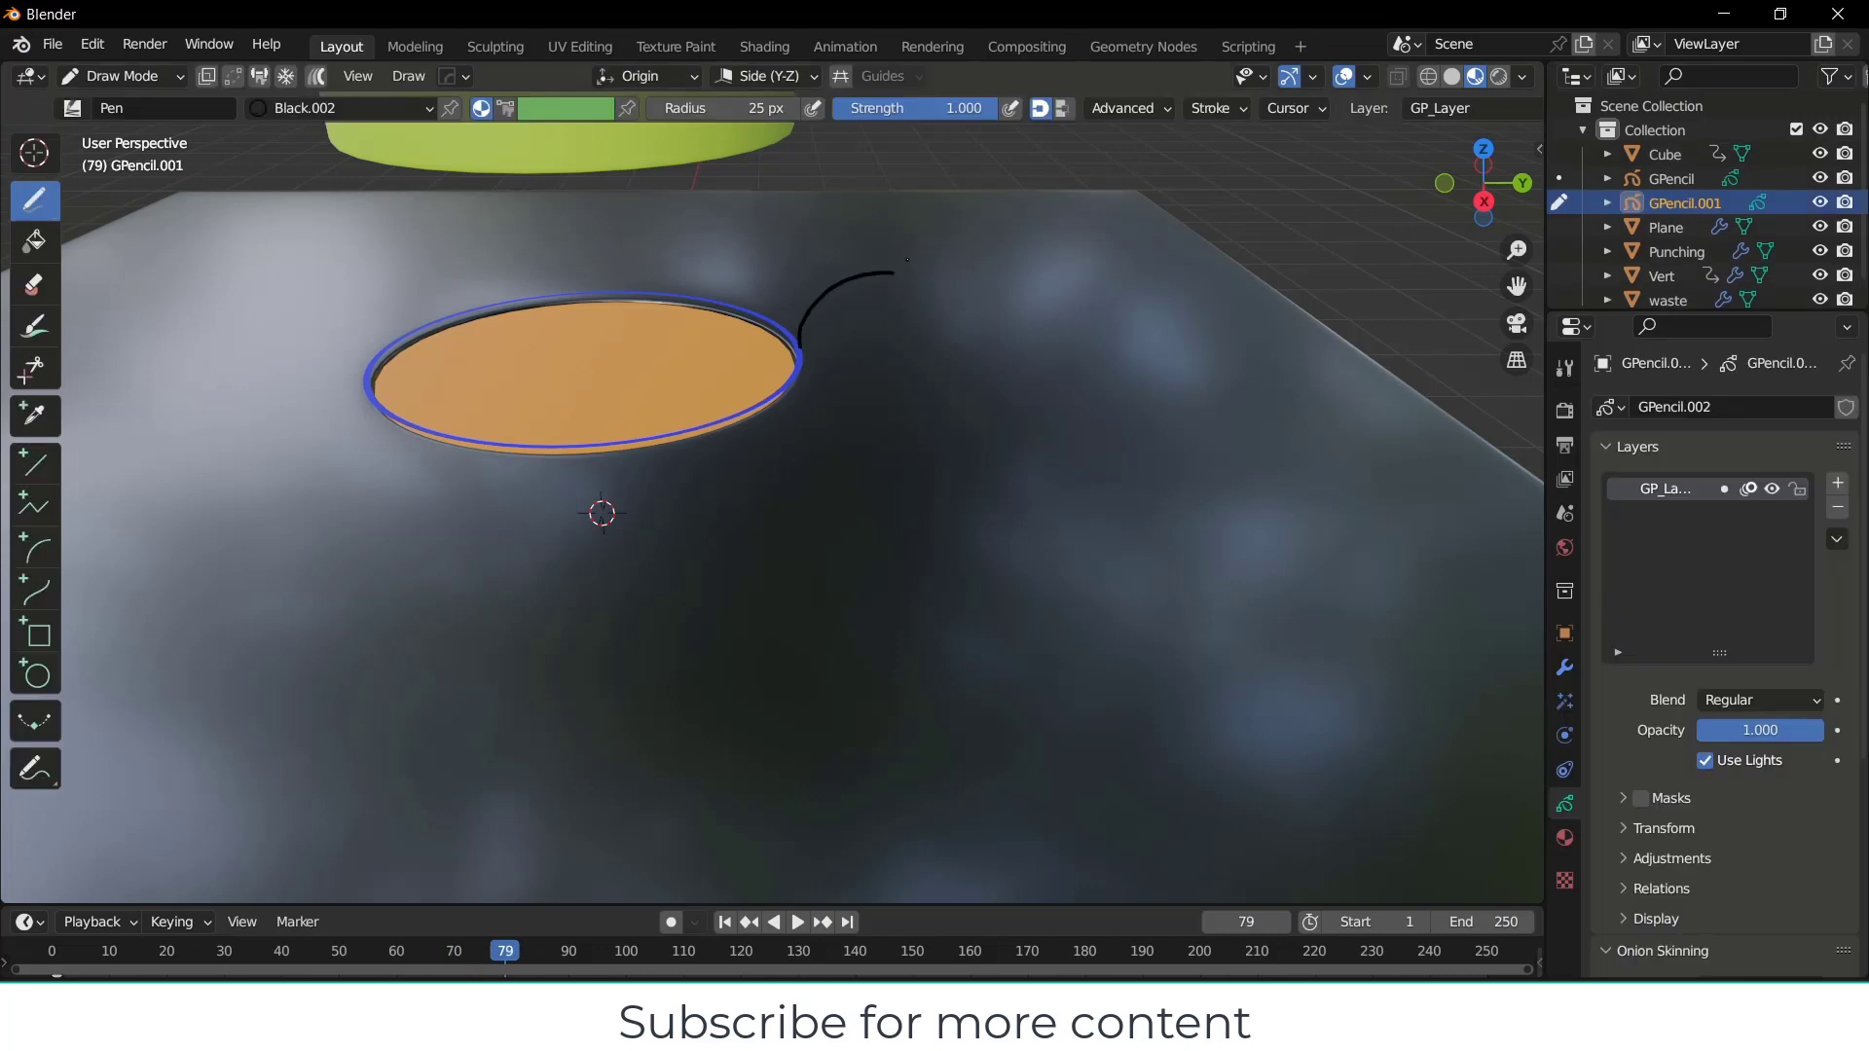
Step: Handwrite πd with a connecting curve beside the disc's edge in grease pencil
{"action": "mouse_move", "coordinate": [906, 257]}
{"action": "left_mouse_down"}
{"action": "mouse_move", "coordinate": [939, 249]}
{"action": "mouse_move", "coordinate": [923, 285]}
{"action": "mouse_move", "coordinate": [981, 270]}
{"action": "left_mouse_up"}
Step: Change the Black.002 annotation material's stroke colour to a vivid red
{"action": "left_click", "coordinate": [357, 108]}
{"action": "left_click", "coordinate": [421, 357]}
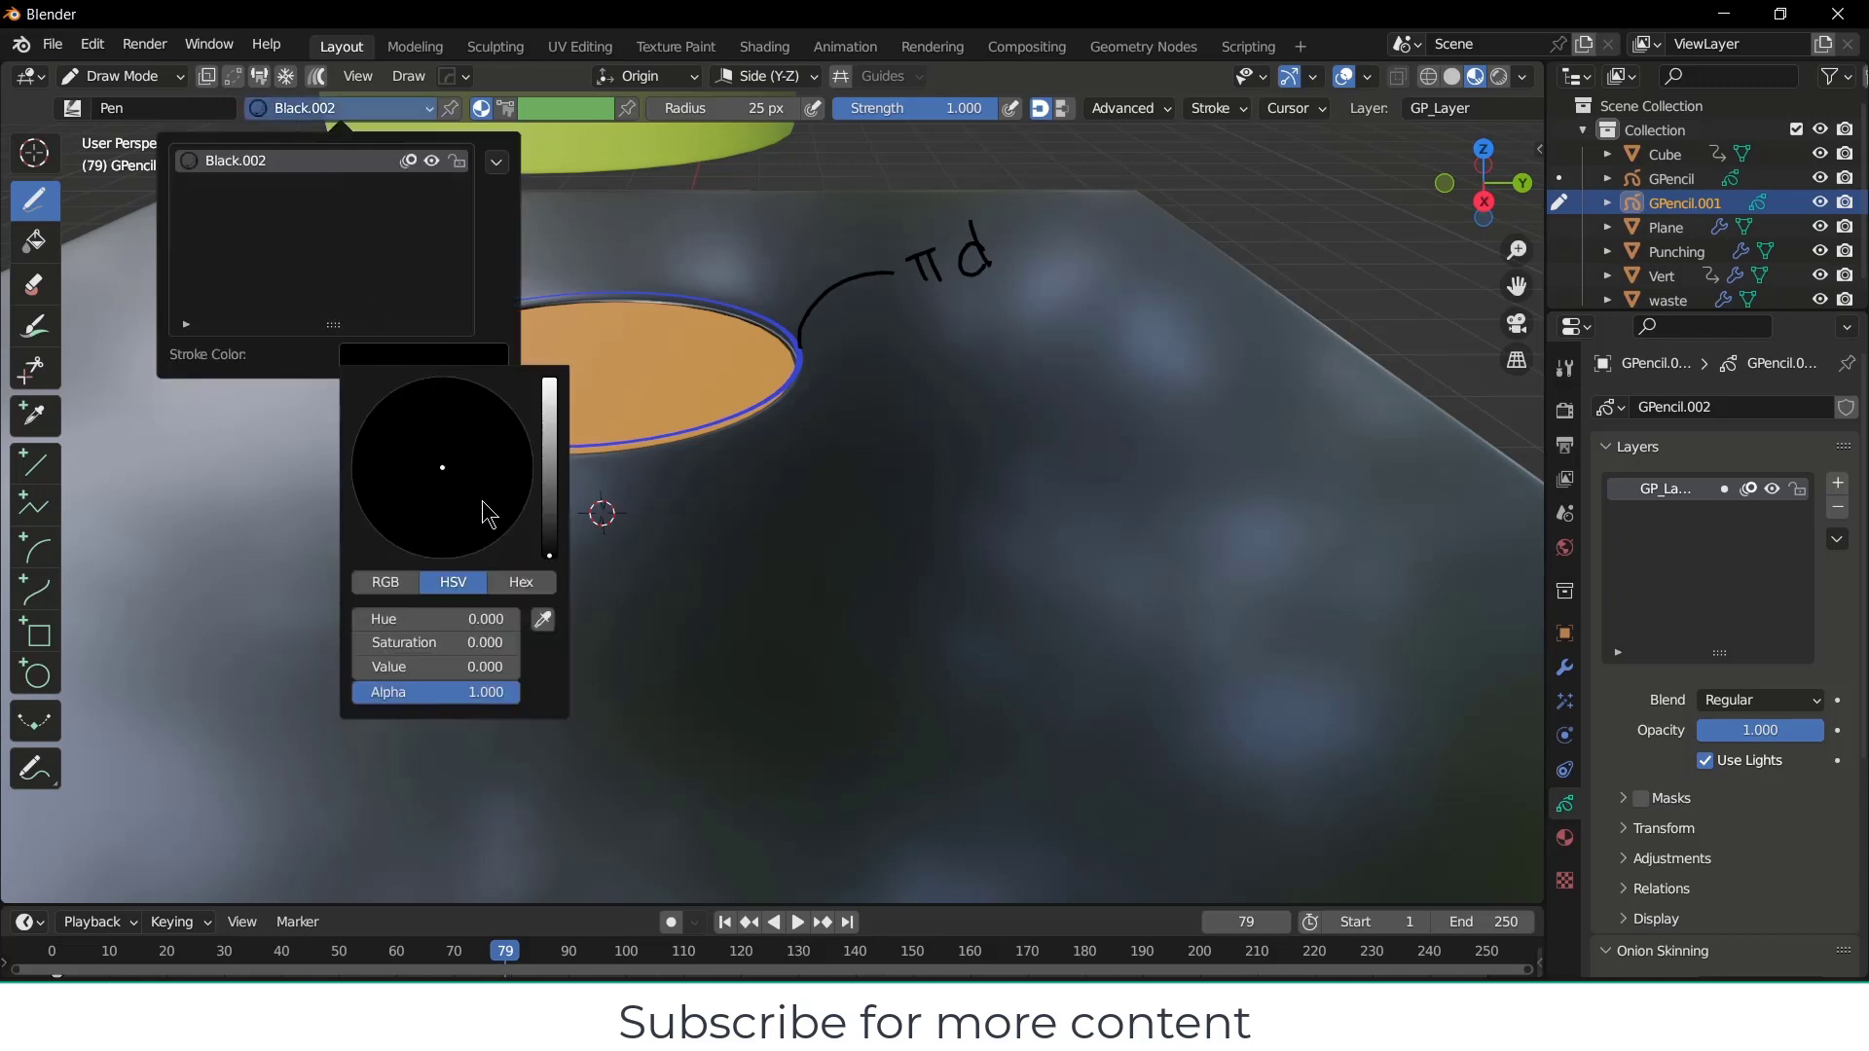
{"action": "left_click_drag", "start_coordinate": [549, 552], "coordinate": [550, 388]}
{"action": "left_click", "coordinate": [529, 482]}
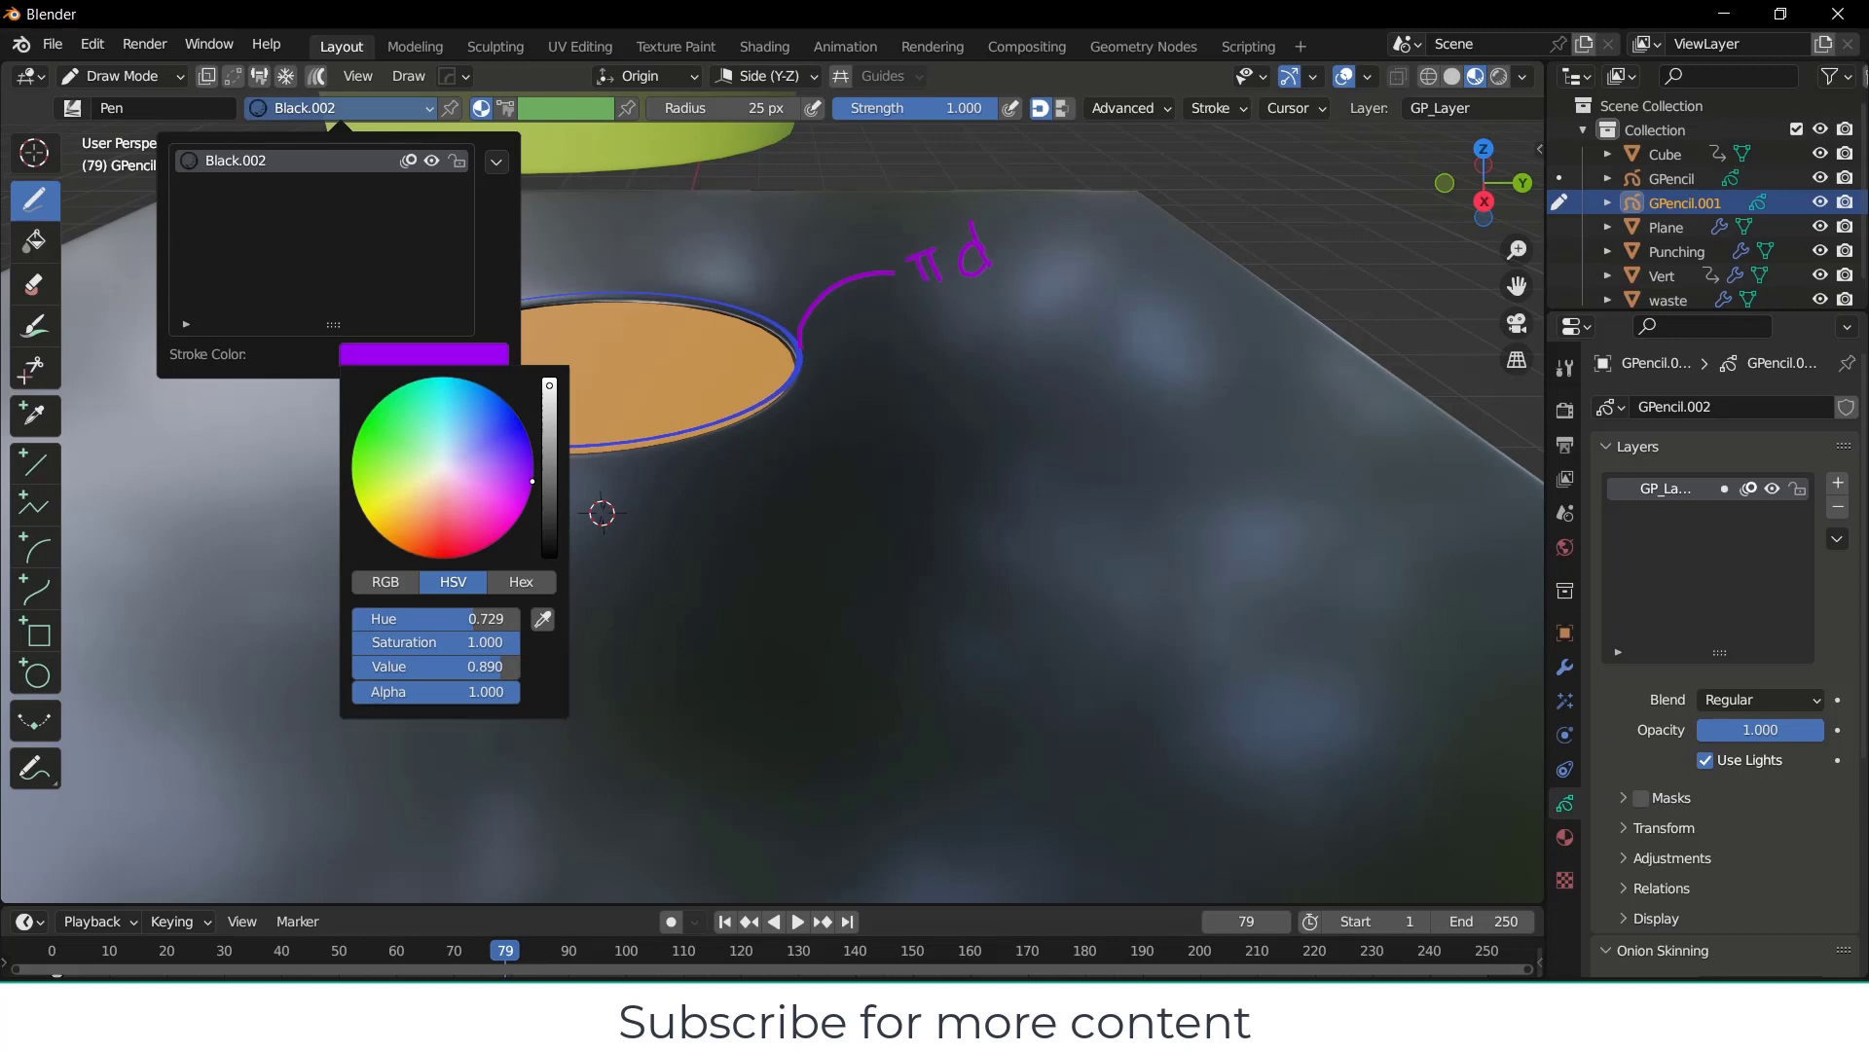
{"action": "left_click", "coordinate": [453, 540]}
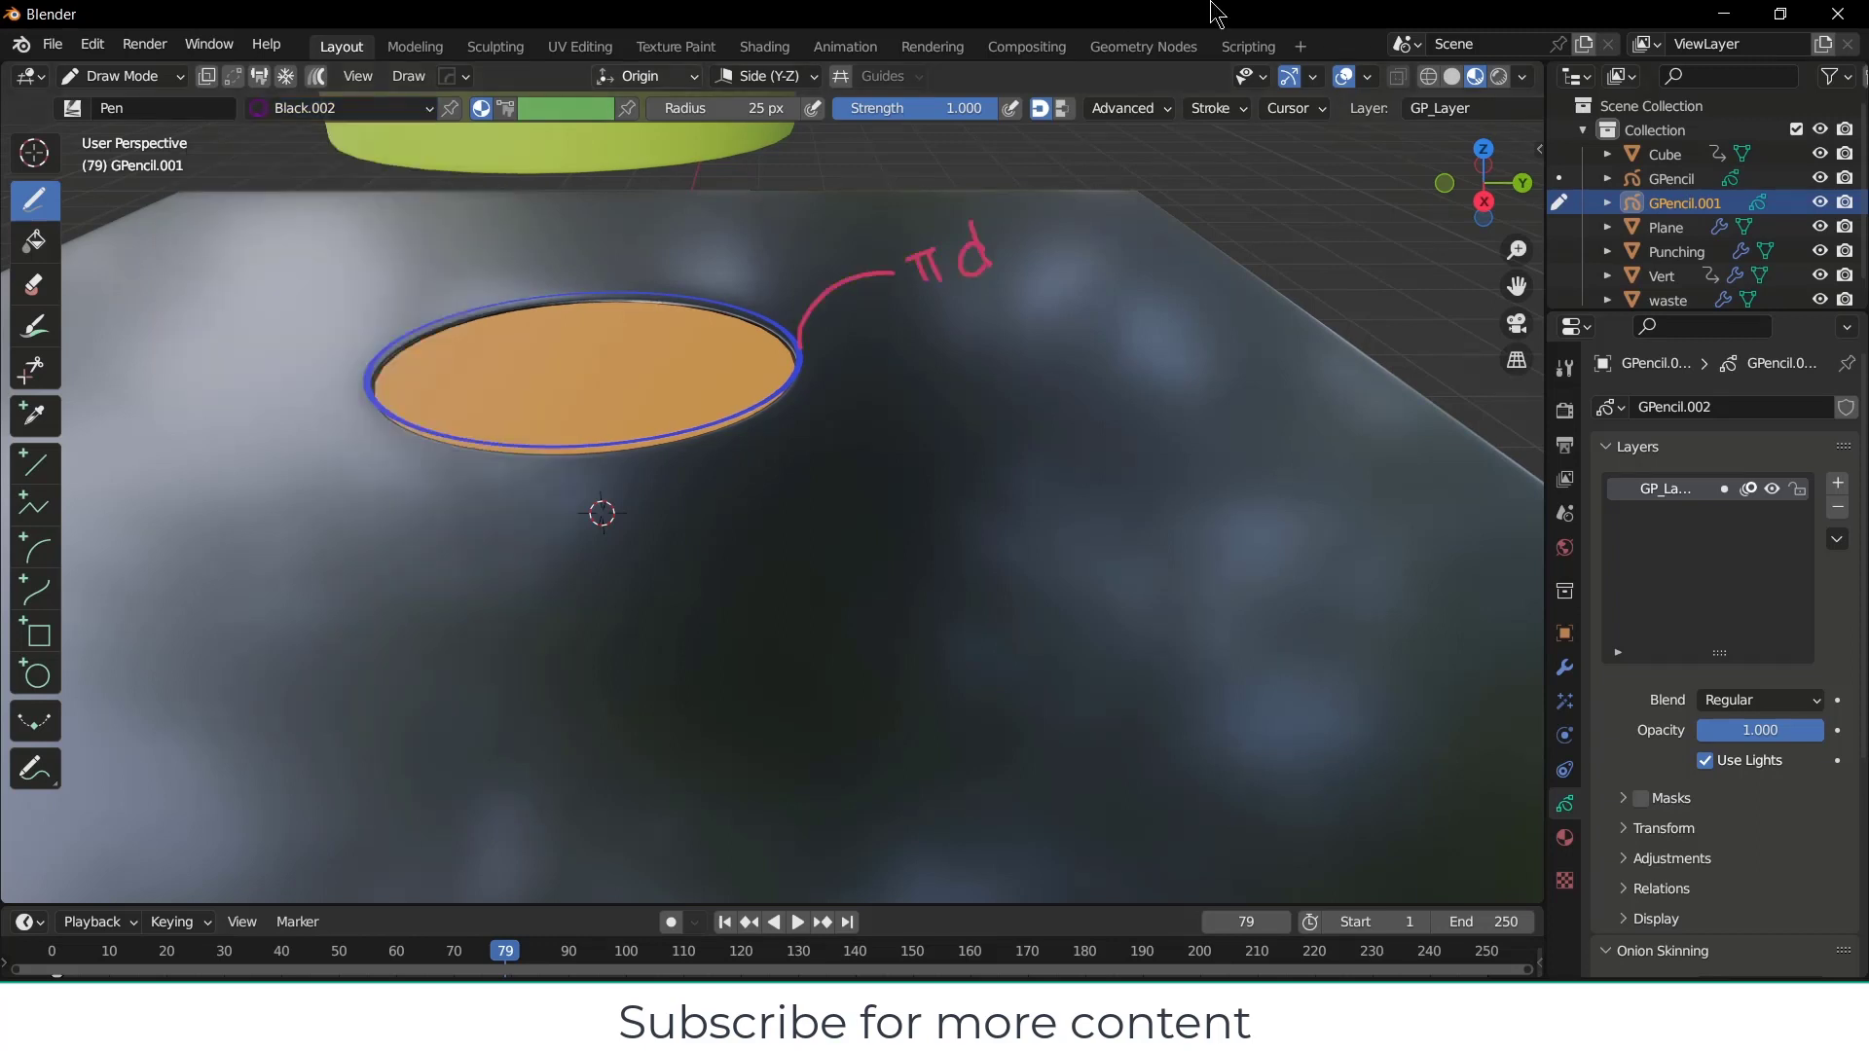
Step: Scrub and play the animation to frame 193 so the blue band extends down
{"action": "left_click_drag", "start_coordinate": [514, 964], "coordinate": [854, 958]}
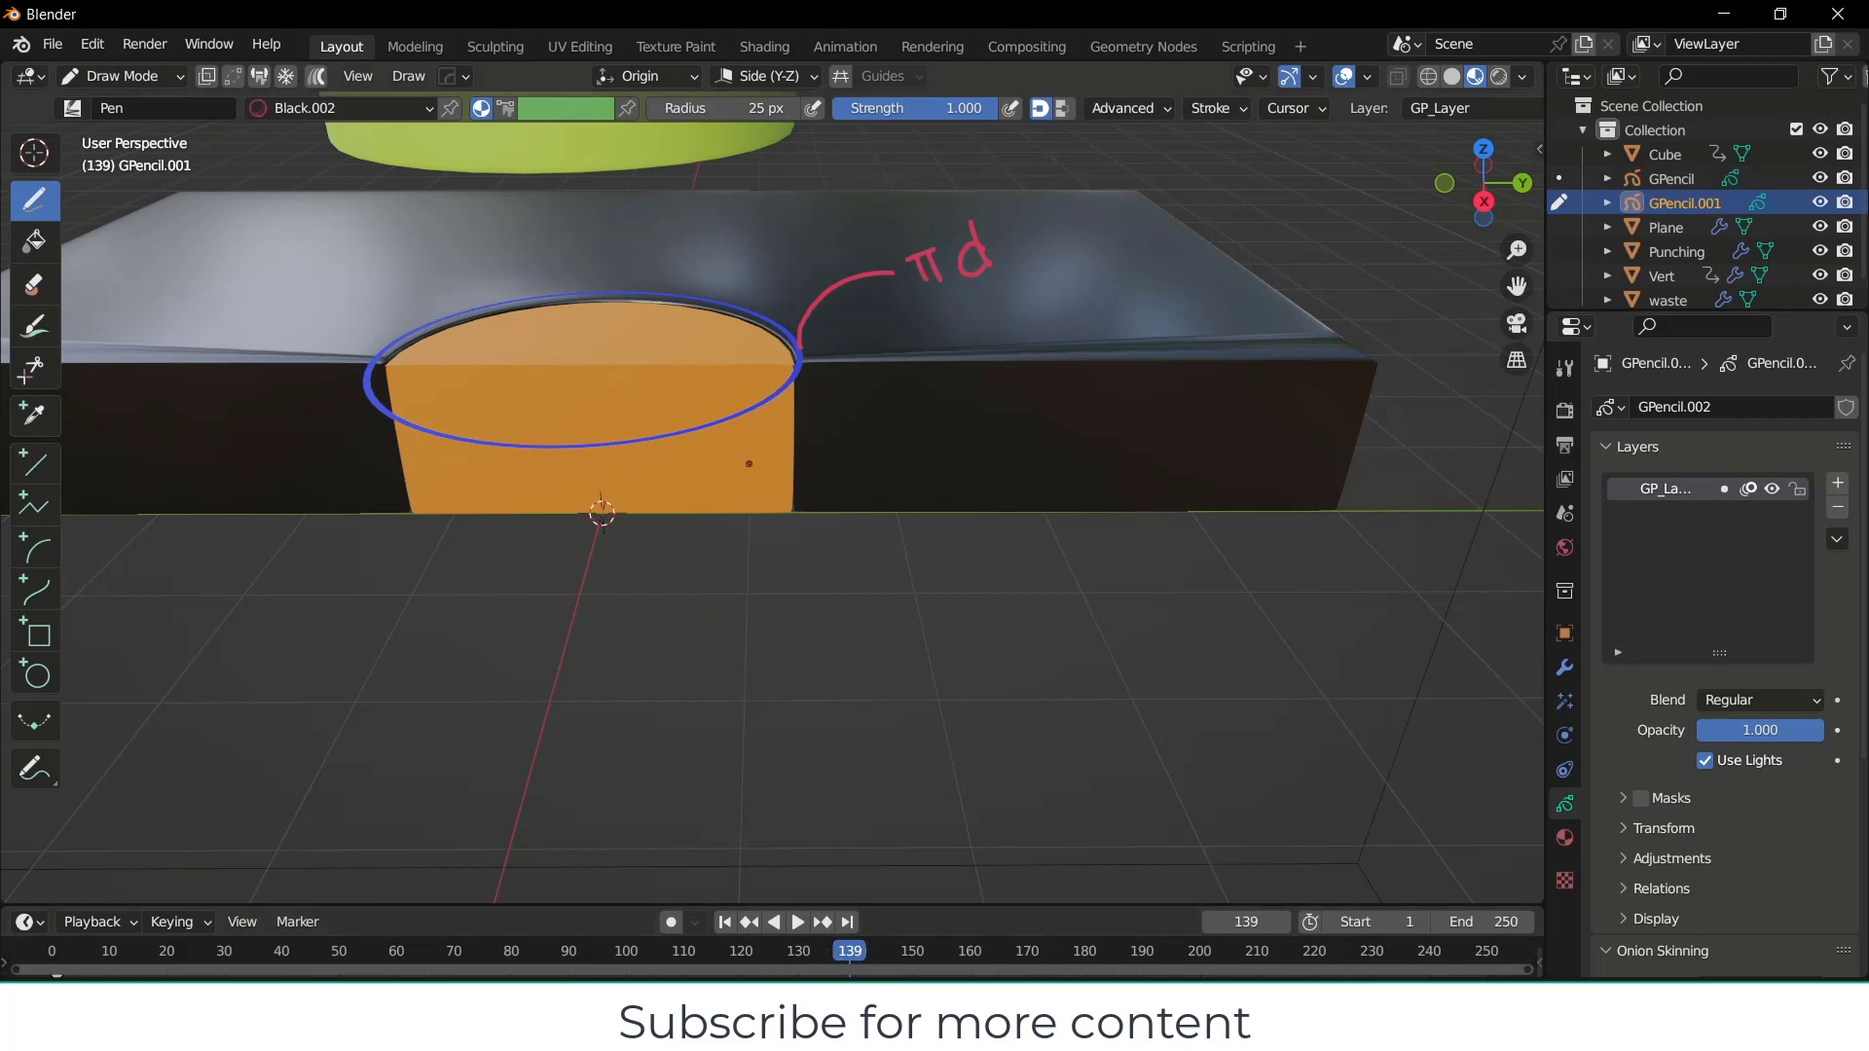
{"action": "key", "text": "space"}
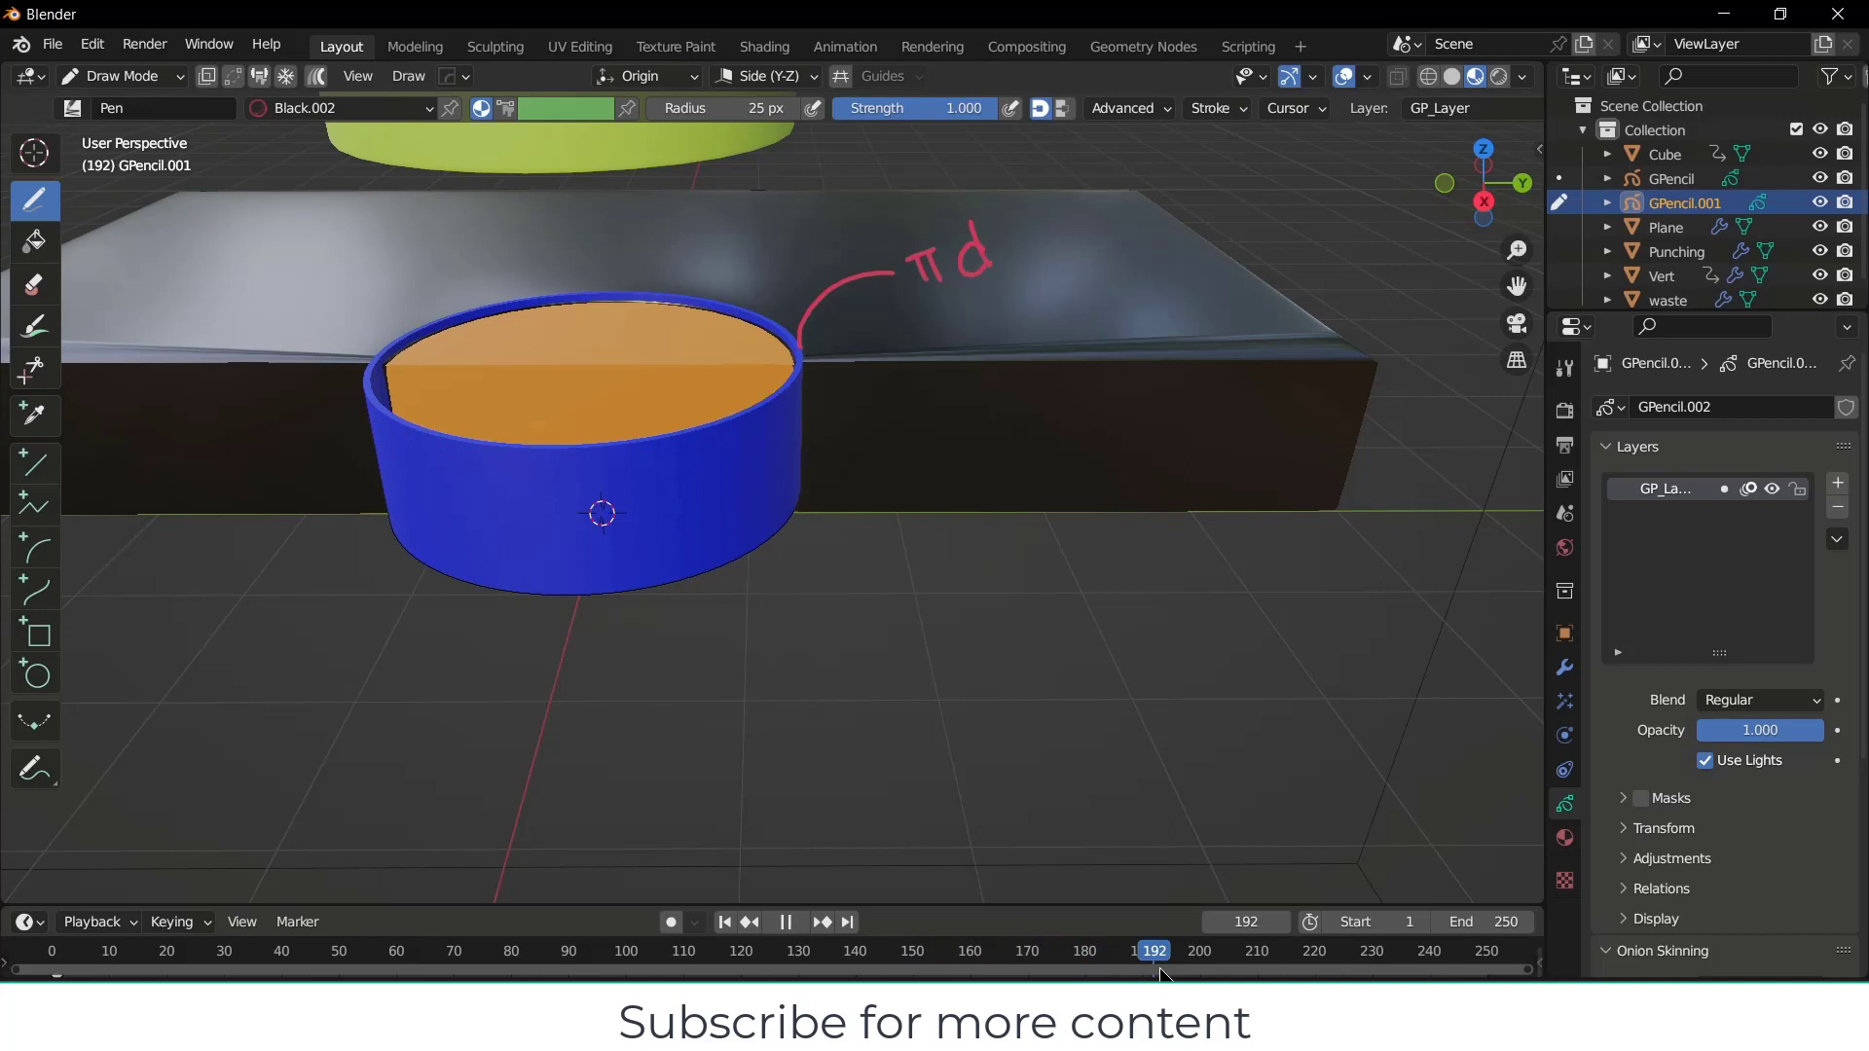
{"action": "key", "text": "space"}
Step: Add t after πd, undo a stray arc, and circle the πdt note
{"action": "mouse_move", "coordinate": [994, 215]}
{"action": "left_mouse_down"}
{"action": "mouse_move", "coordinate": [1023, 257]}
{"action": "mouse_move", "coordinate": [1014, 230]}
{"action": "left_mouse_up"}
{"action": "left_click_drag", "start_coordinate": [1025, 203], "coordinate": [935, 267]}
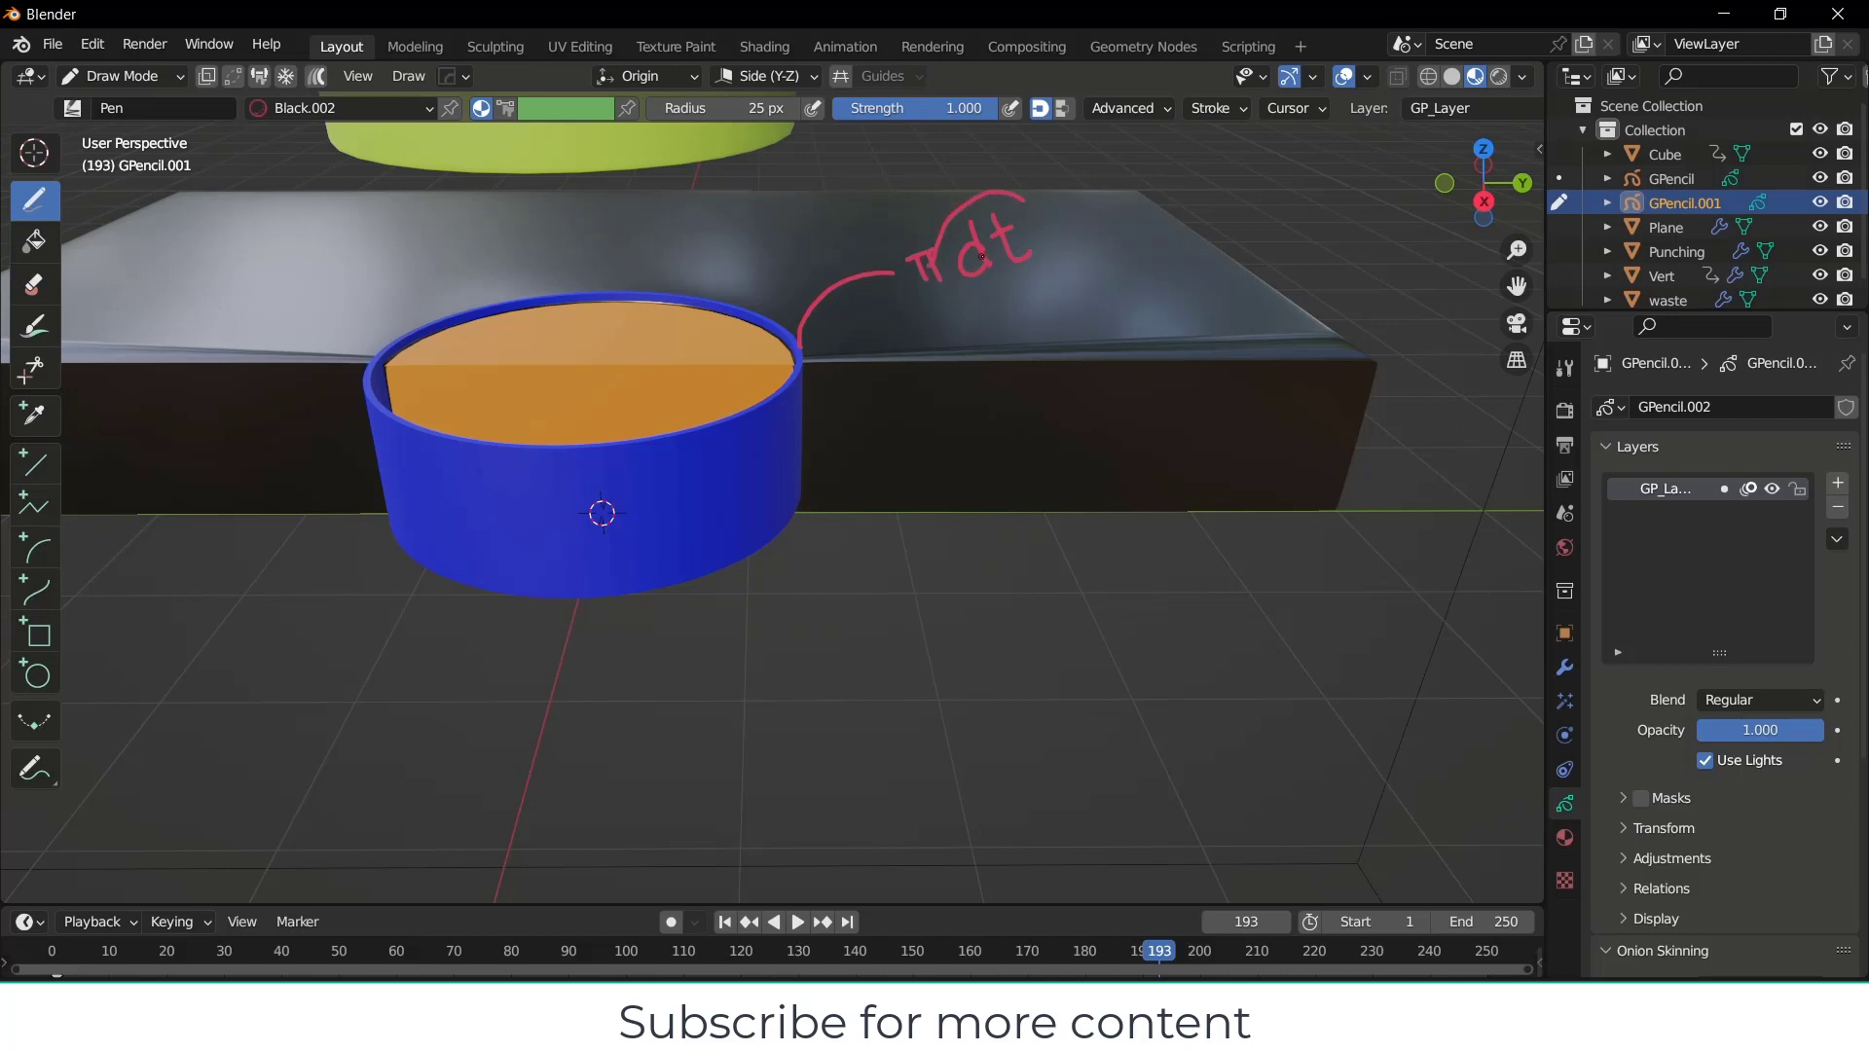
{"action": "key", "text": "ctrl+z"}
{"action": "mouse_move", "coordinate": [1035, 189]}
{"action": "left_mouse_down"}
{"action": "mouse_move", "coordinate": [929, 222]}
{"action": "mouse_move", "coordinate": [894, 292]}
{"action": "mouse_move", "coordinate": [1042, 255]}
{"action": "mouse_move", "coordinate": [1041, 194]}
{"action": "left_mouse_up"}
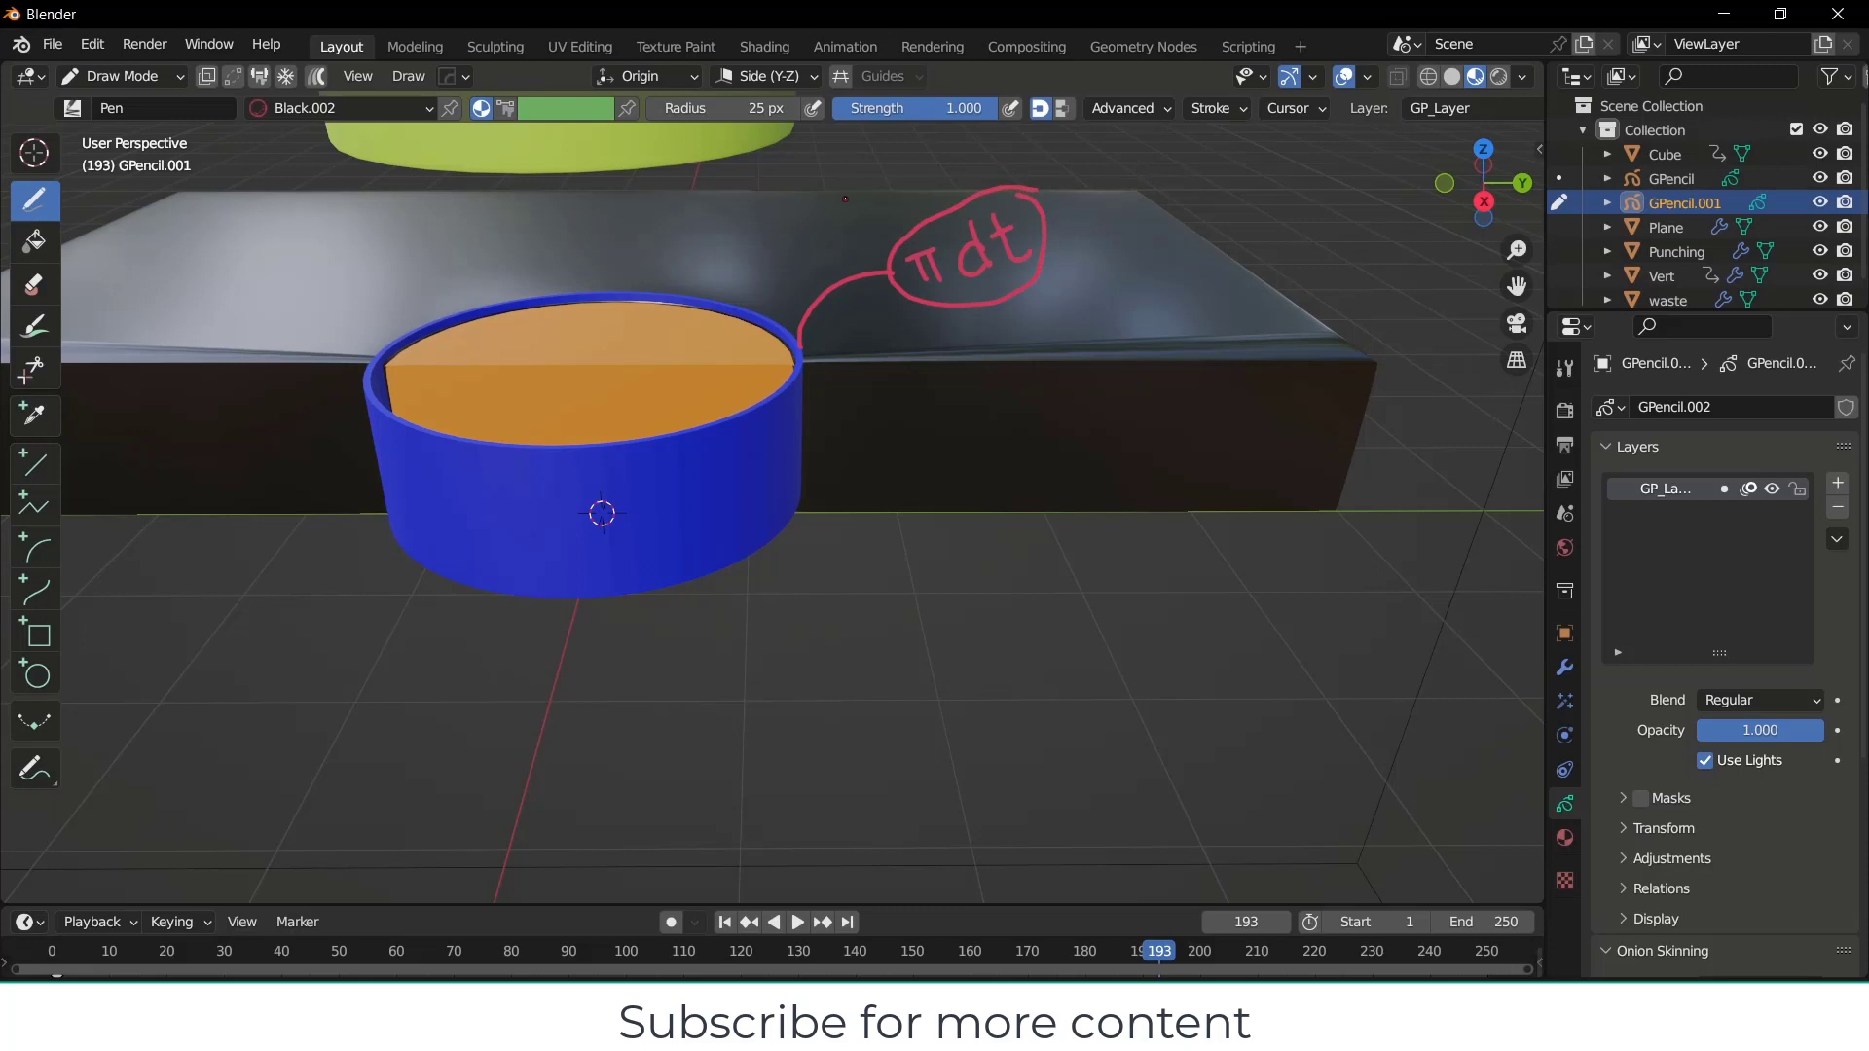
Step: Label the circled πdt with A and an arrow, and write τ beside it and the blue band
{"action": "mouse_move", "coordinate": [841, 212]}
{"action": "left_mouse_down"}
{"action": "mouse_move", "coordinate": [853, 169]}
{"action": "mouse_move", "coordinate": [862, 193]}
{"action": "left_mouse_up"}
{"action": "left_click_drag", "start_coordinate": [879, 176], "coordinate": [928, 189]}
{"action": "mouse_move", "coordinate": [843, 392]}
{"action": "left_mouse_down"}
{"action": "mouse_move", "coordinate": [855, 467]}
{"action": "mouse_move", "coordinate": [840, 394]}
{"action": "mouse_move", "coordinate": [912, 413]}
{"action": "mouse_move", "coordinate": [917, 451]}
{"action": "left_mouse_up"}
{"action": "left_click_drag", "start_coordinate": [1067, 219], "coordinate": [1107, 260]}
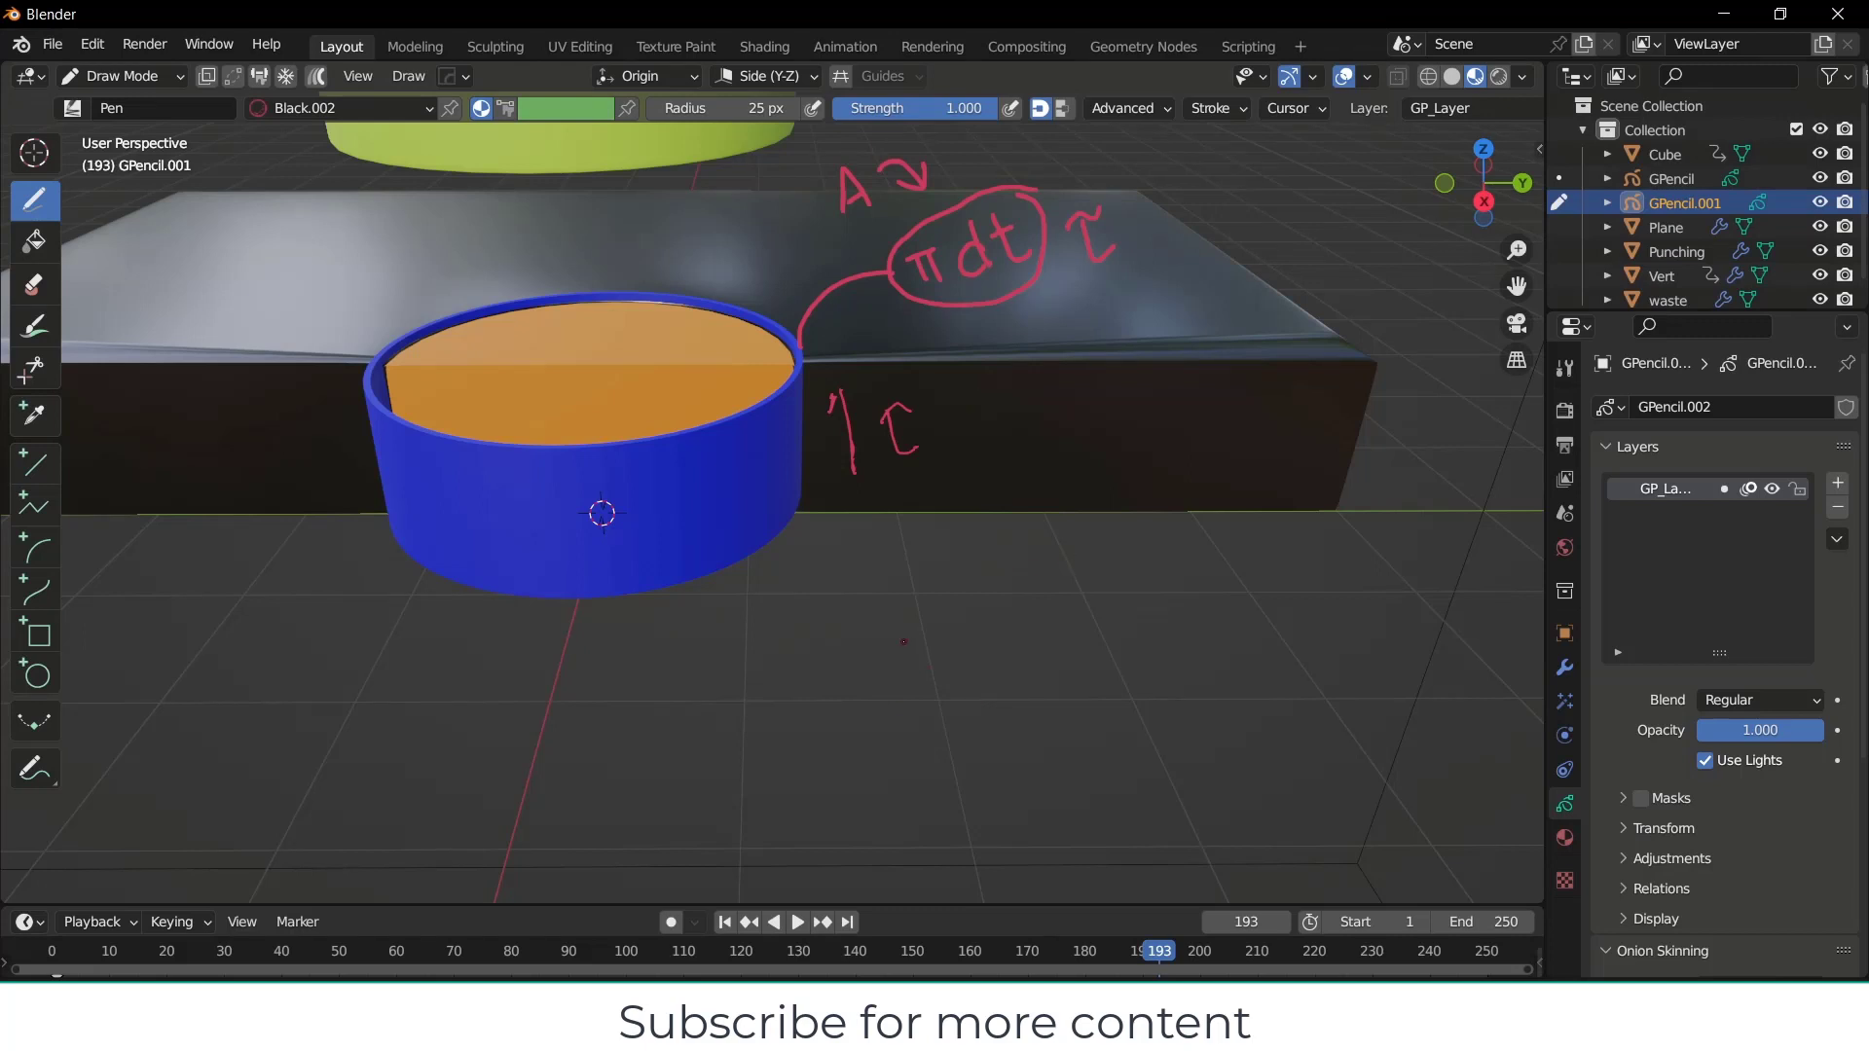
Step: Start the formula F = on the floor below the band
{"action": "mouse_move", "coordinate": [904, 639]}
{"action": "left_mouse_down"}
{"action": "mouse_move", "coordinate": [916, 688]}
{"action": "mouse_move", "coordinate": [926, 633]}
{"action": "mouse_move", "coordinate": [938, 661]}
{"action": "mouse_move", "coordinate": [990, 642]}
{"action": "left_mouse_up"}
{"action": "mouse_move", "coordinate": [978, 672]}
{"action": "left_mouse_down"}
{"action": "mouse_move", "coordinate": [1028, 619]}
{"action": "mouse_move", "coordinate": [1019, 651]}
{"action": "left_mouse_up"}
Step: Finish the formula as F = πdtτ and double-underline it
{"action": "mouse_move", "coordinate": [1025, 623]}
{"action": "left_mouse_down"}
{"action": "mouse_move", "coordinate": [1040, 645]}
{"action": "mouse_move", "coordinate": [1058, 634]}
{"action": "mouse_move", "coordinate": [1063, 581]}
{"action": "mouse_move", "coordinate": [1100, 617]}
{"action": "mouse_move", "coordinate": [1136, 562]}
{"action": "mouse_move", "coordinate": [1153, 606]}
{"action": "left_mouse_up"}
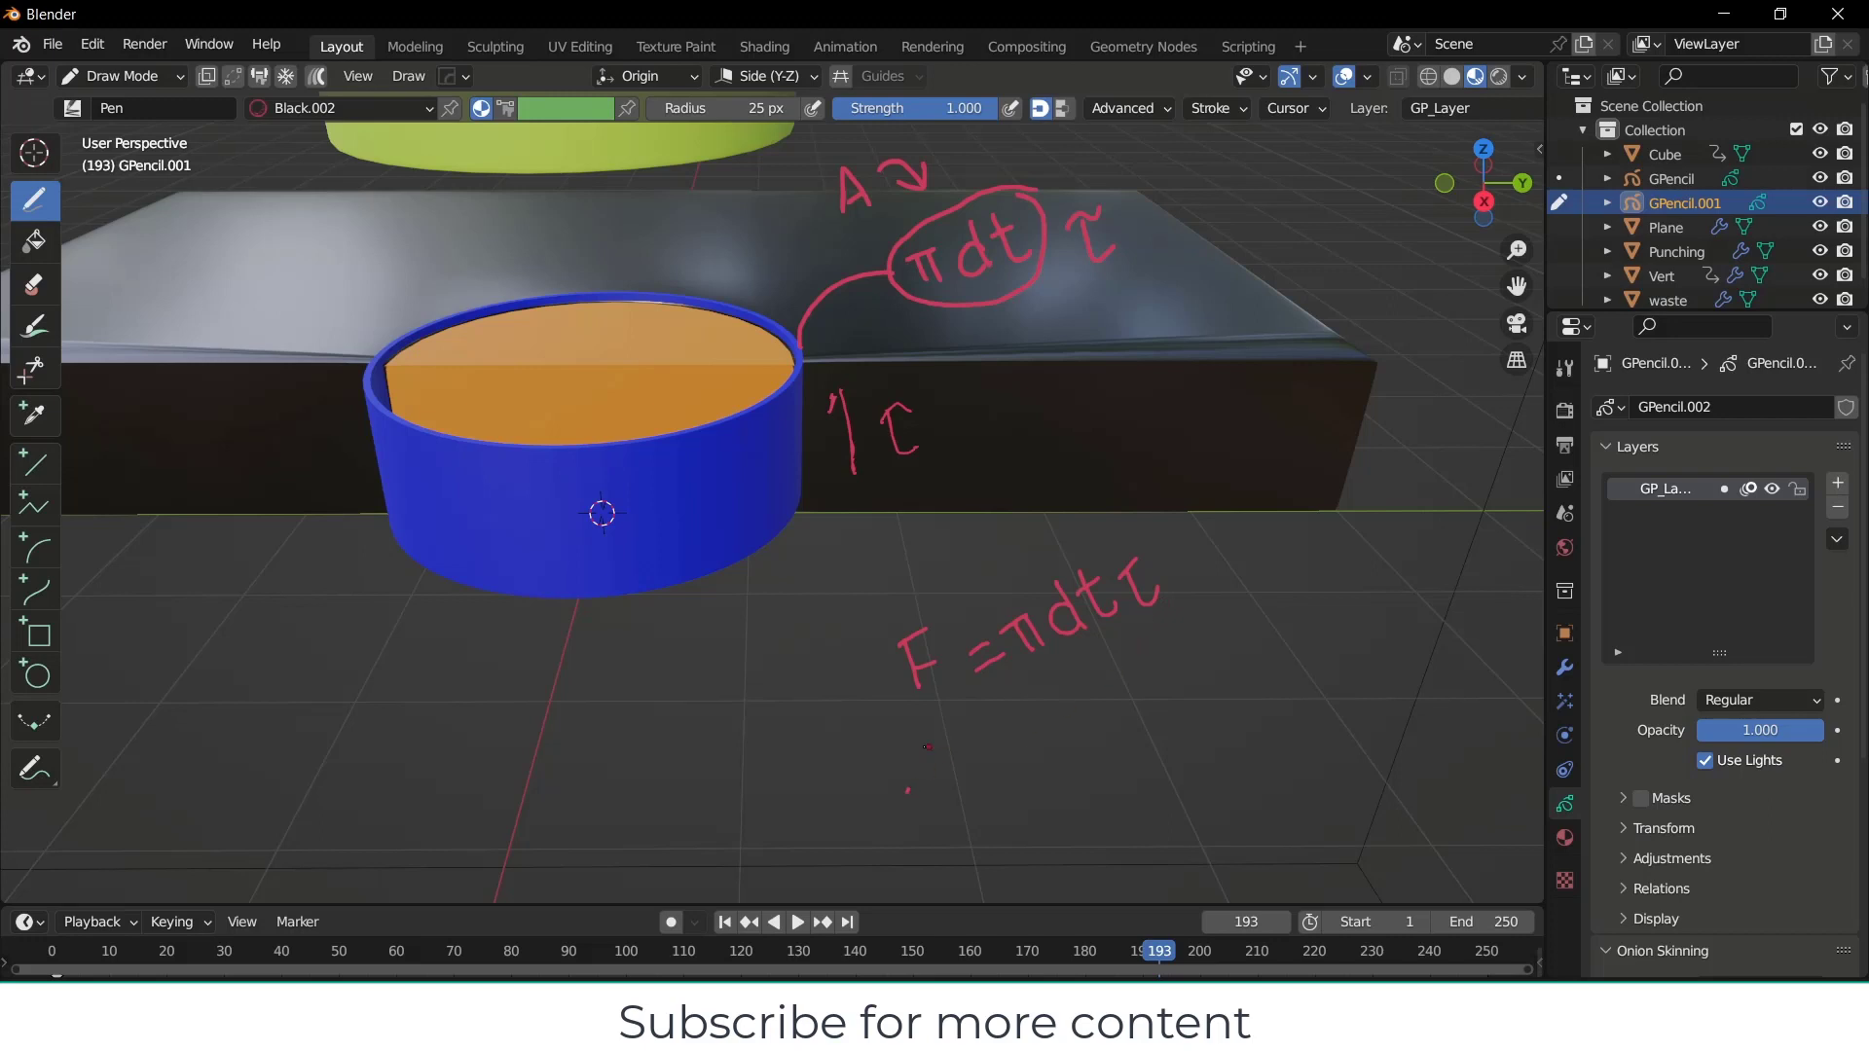
{"action": "left_click_drag", "start_coordinate": [911, 748], "coordinate": [1143, 625]}
{"action": "left_click_drag", "start_coordinate": [914, 792], "coordinate": [1114, 675]}
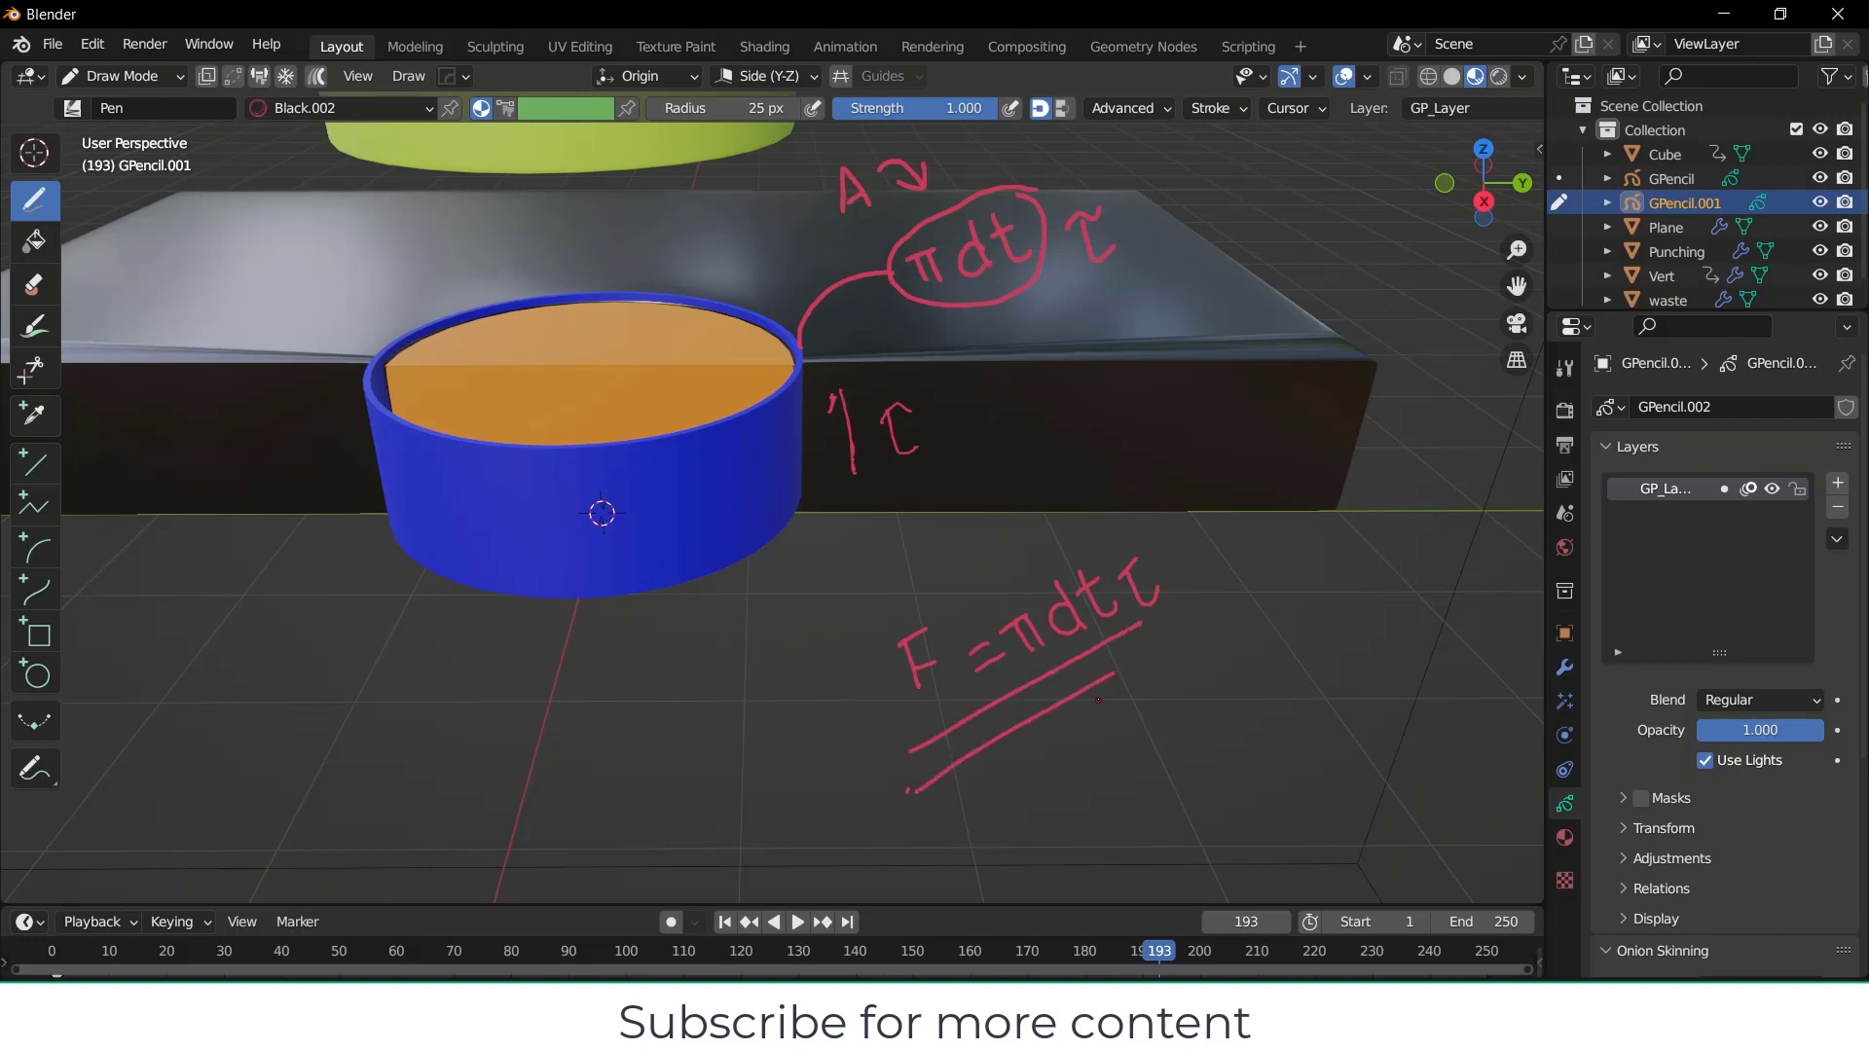